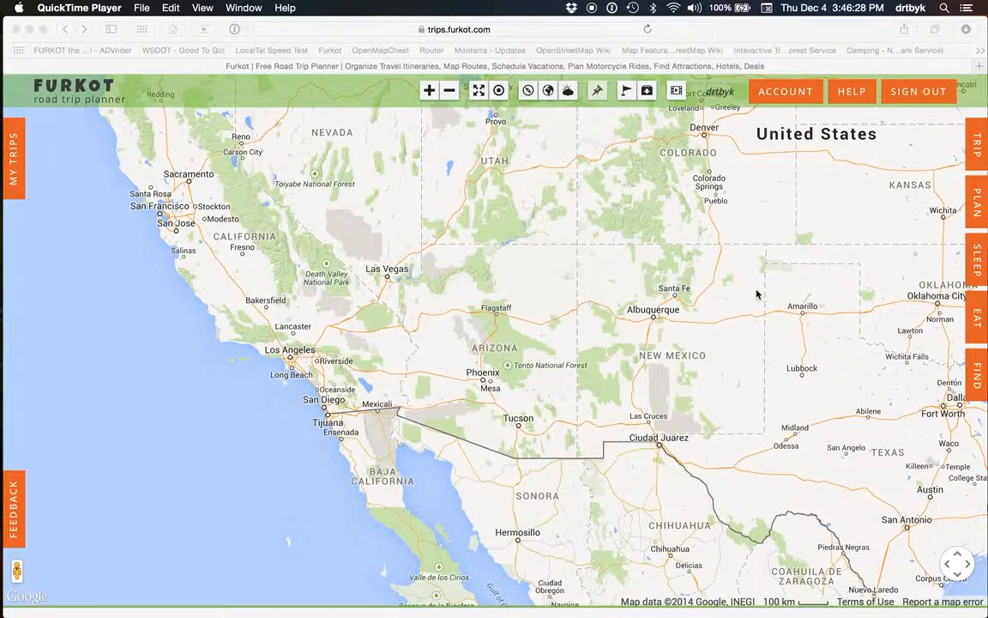
Step: Load AZBDR Tracks.gpx from the azbdr-gps-tracks folder as a source of points of interest under my other trips and tracks
{"action": "left_click", "coordinate": [978, 376]}
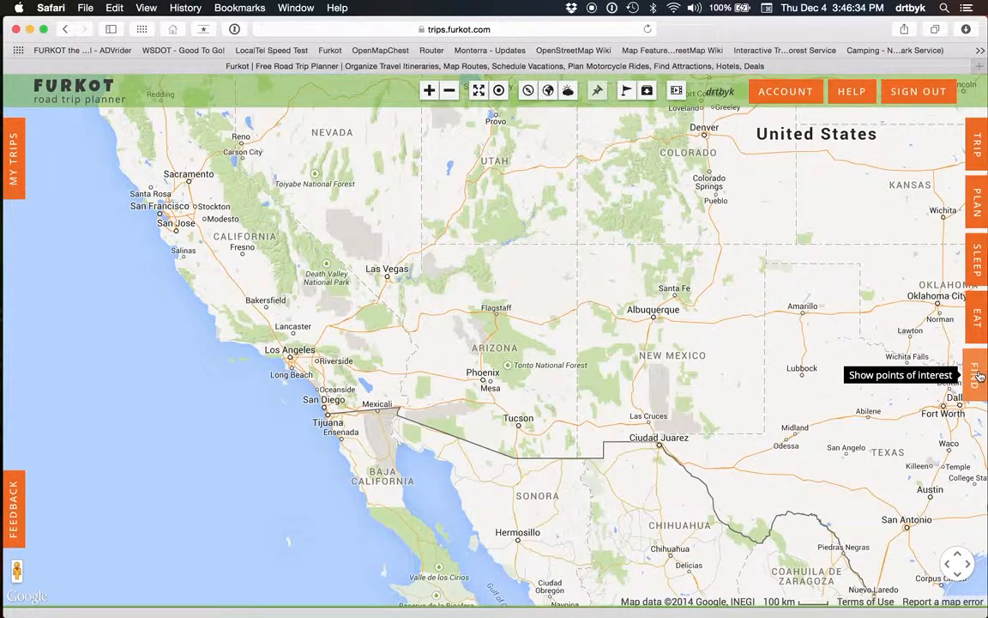
{"action": "left_click", "coordinate": [978, 376]}
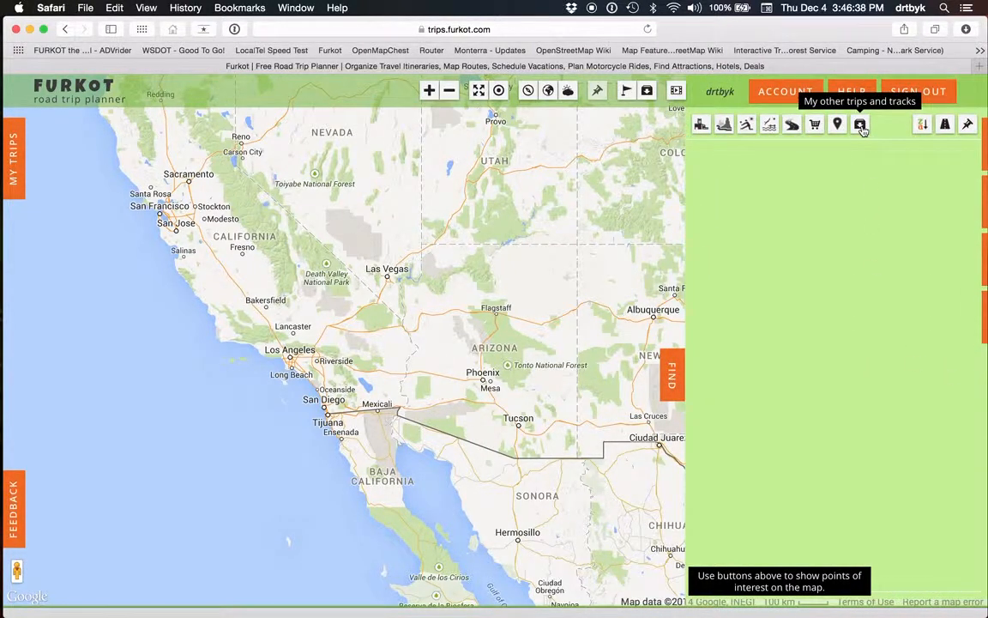
{"action": "left_click", "coordinate": [860, 126]}
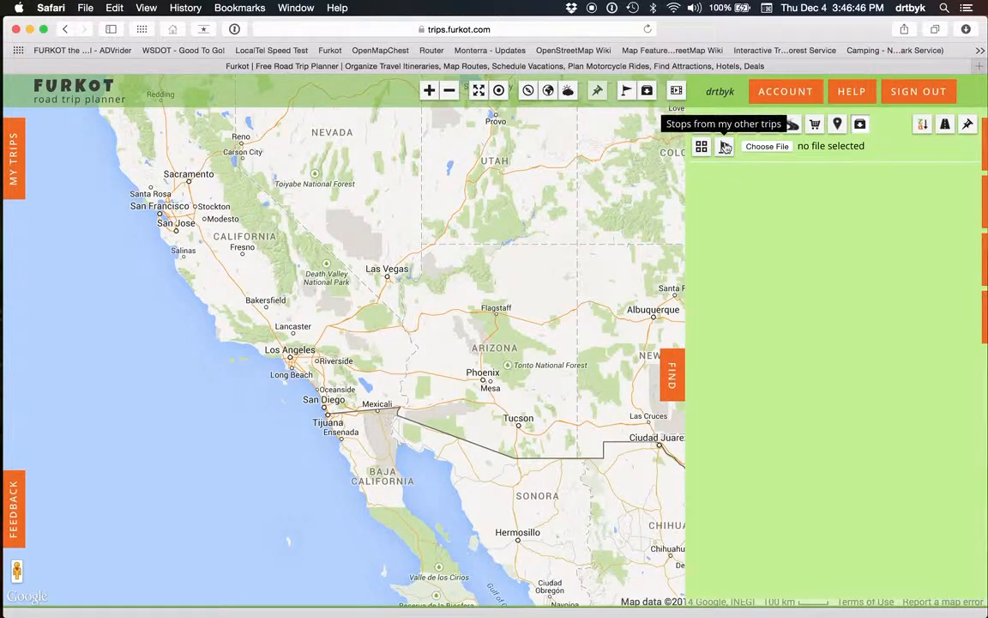
{"action": "left_click", "coordinate": [767, 146]}
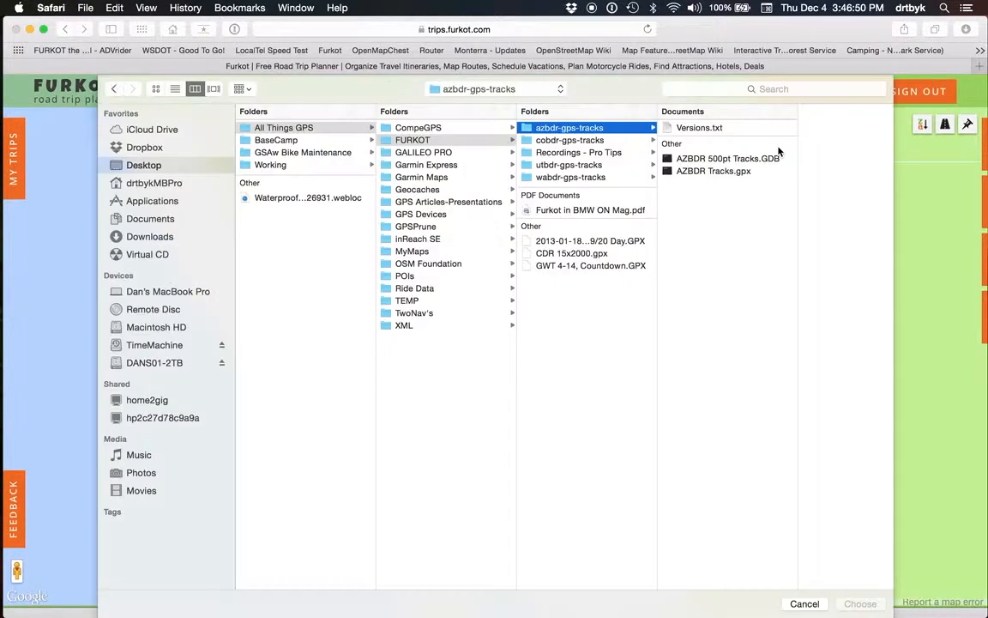
{"action": "double_click", "coordinate": [699, 172]}
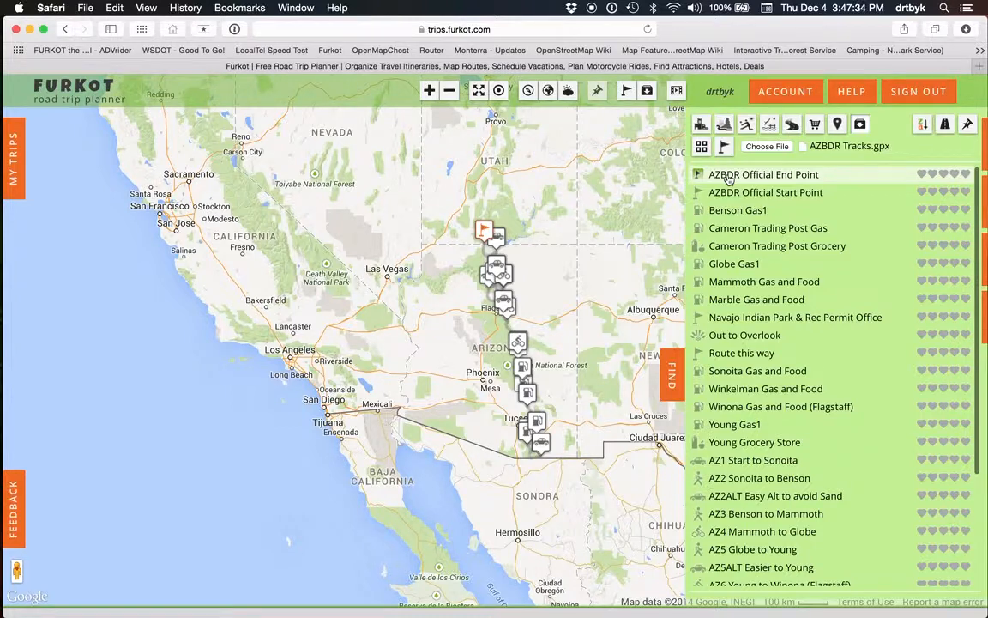
Step: Add the Utah Border to UT Hwy 89 track to the trip in reverse direction and close the stop details
{"action": "scroll", "coordinate": [729, 515], "scroll_direction": "down", "scroll_amount": 3}
{"action": "scroll", "coordinate": [521, 259], "scroll_direction": "up", "scroll_amount": 2}
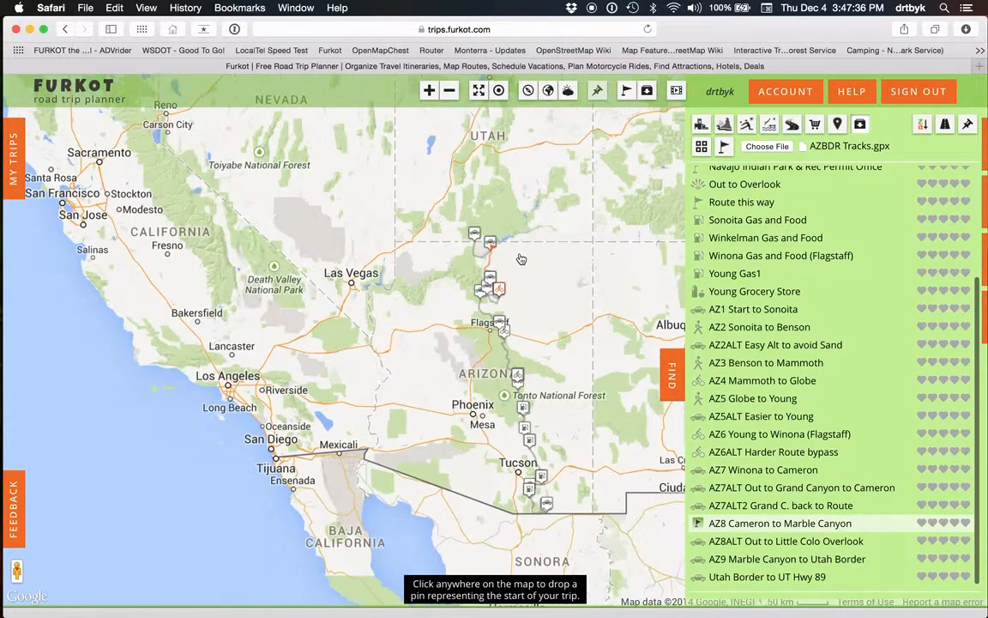
{"action": "scroll", "coordinate": [520, 259], "scroll_direction": "up", "scroll_amount": 3}
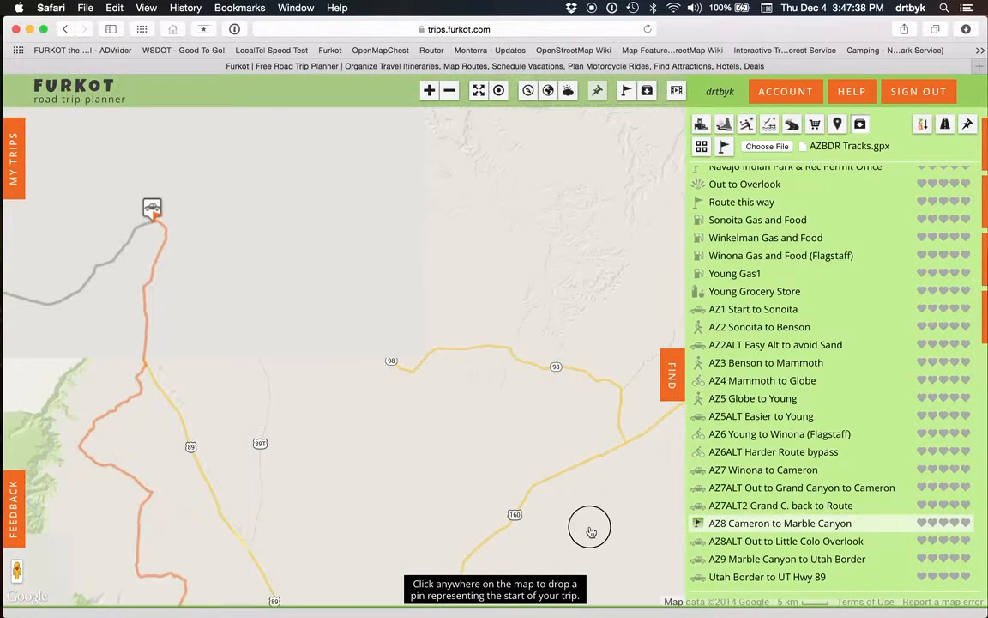
{"action": "left_click_drag", "start_coordinate": [590, 528], "coordinate": [594, 527]}
{"action": "left_click_drag", "start_coordinate": [409, 327], "coordinate": [576, 336]}
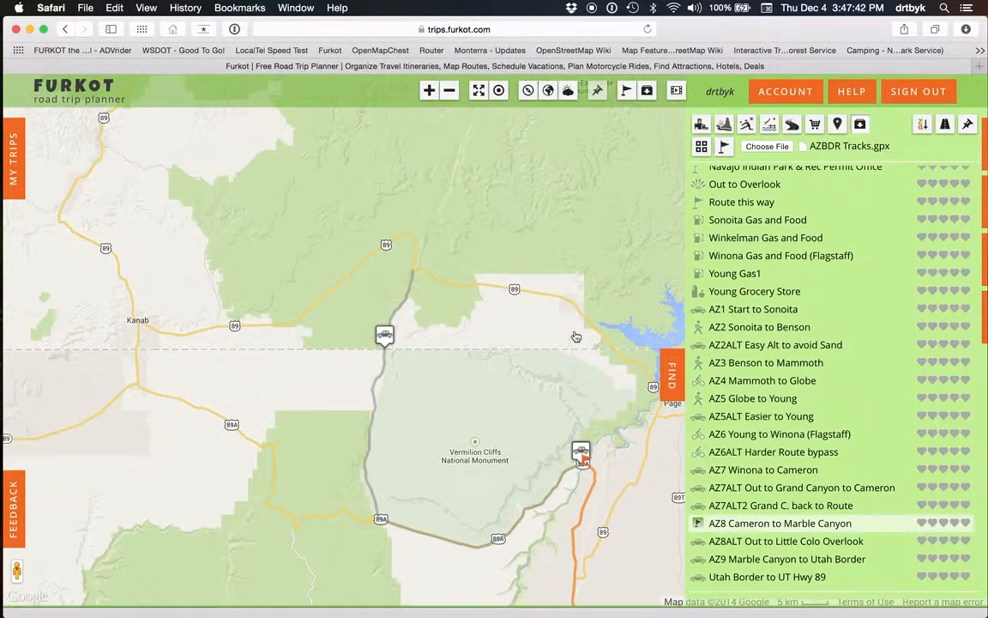
{"action": "left_click", "coordinate": [406, 306]}
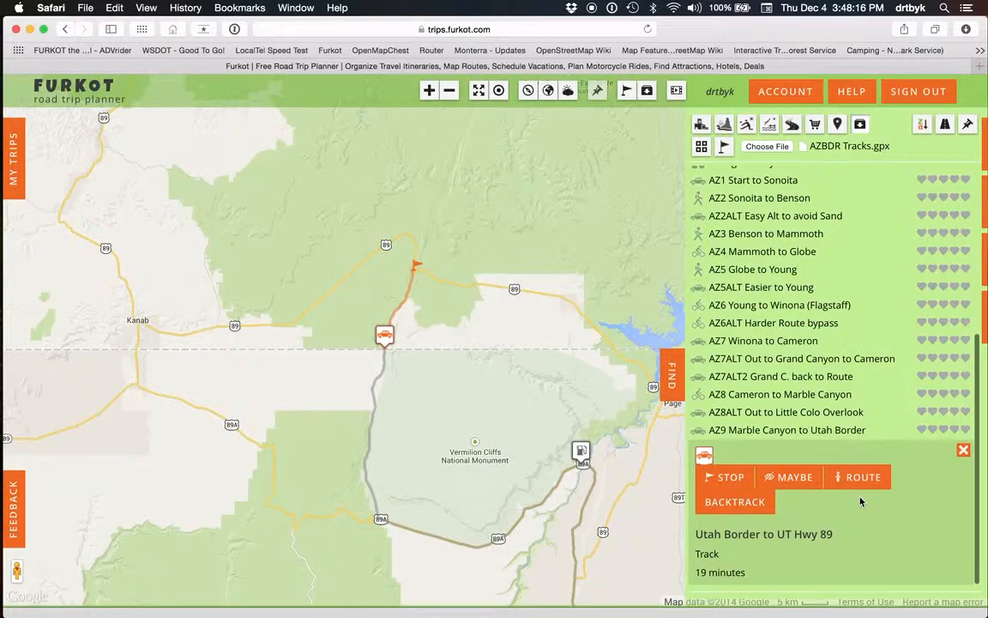
{"action": "left_click", "coordinate": [719, 509]}
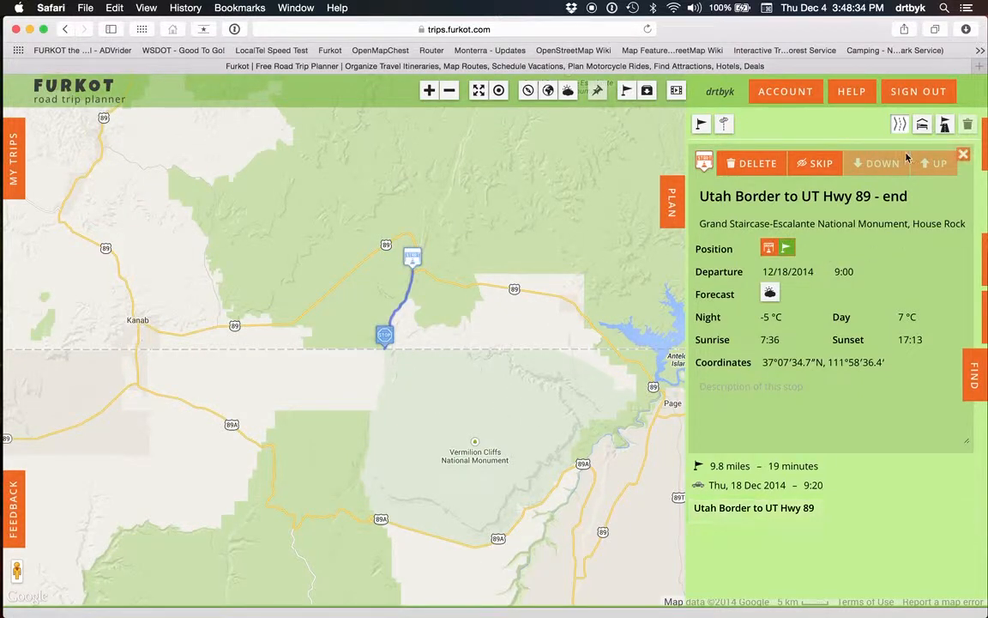
{"action": "left_click", "coordinate": [964, 157]}
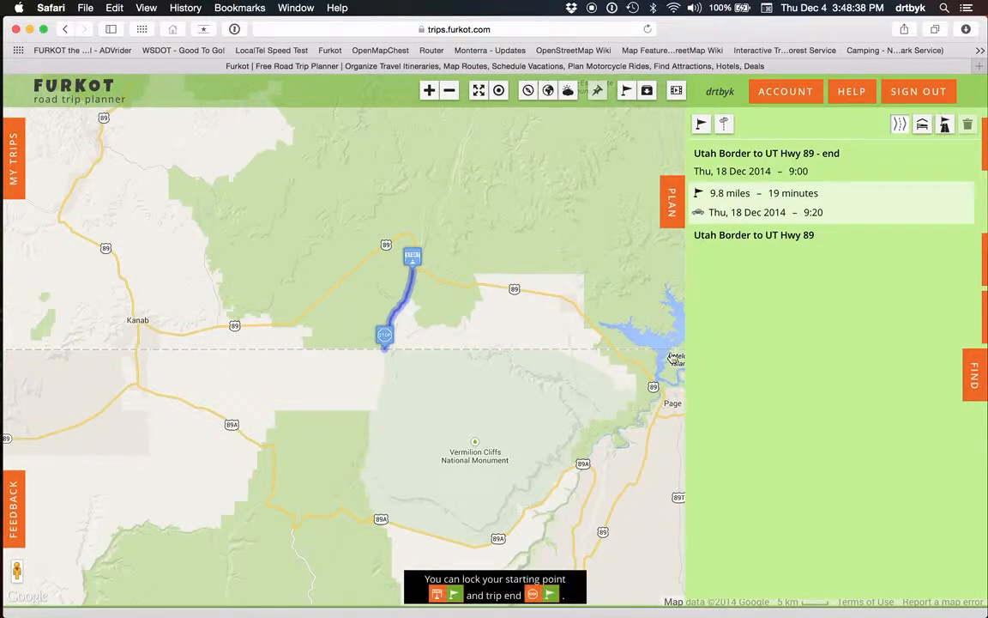
Step: Add the AZ9 Marble Canyon to Utah Border track to the trip in reverse direction and close the stop details
{"action": "left_click", "coordinate": [977, 382]}
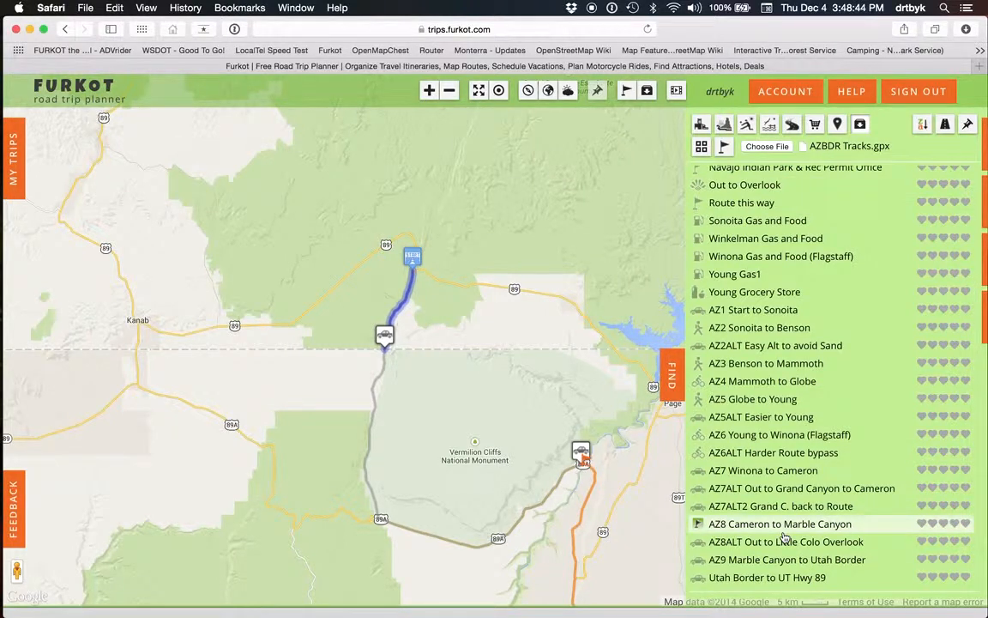
{"action": "left_click", "coordinate": [371, 429]}
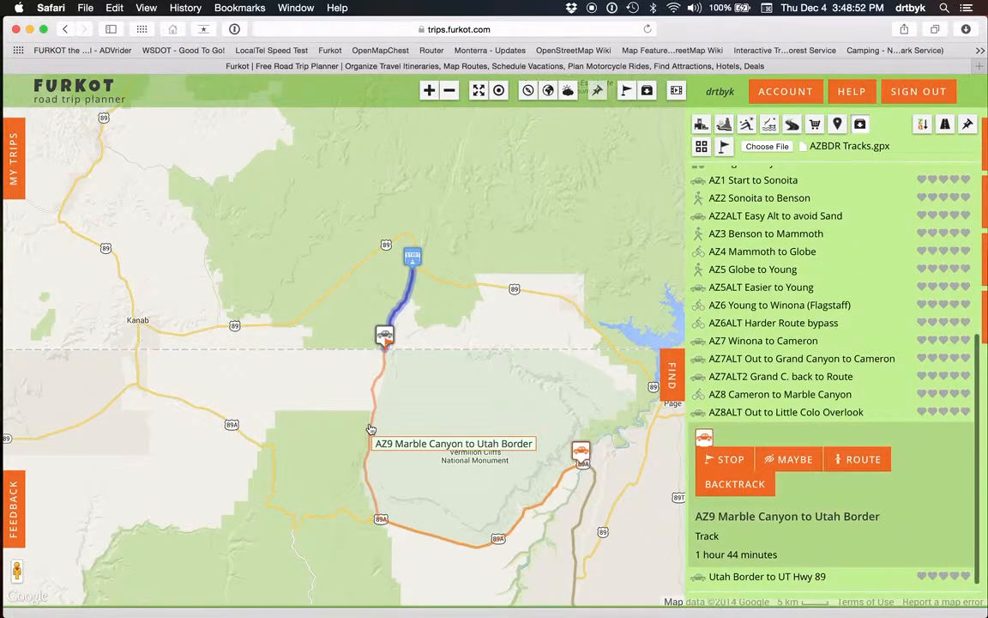
{"action": "left_click", "coordinate": [718, 484]}
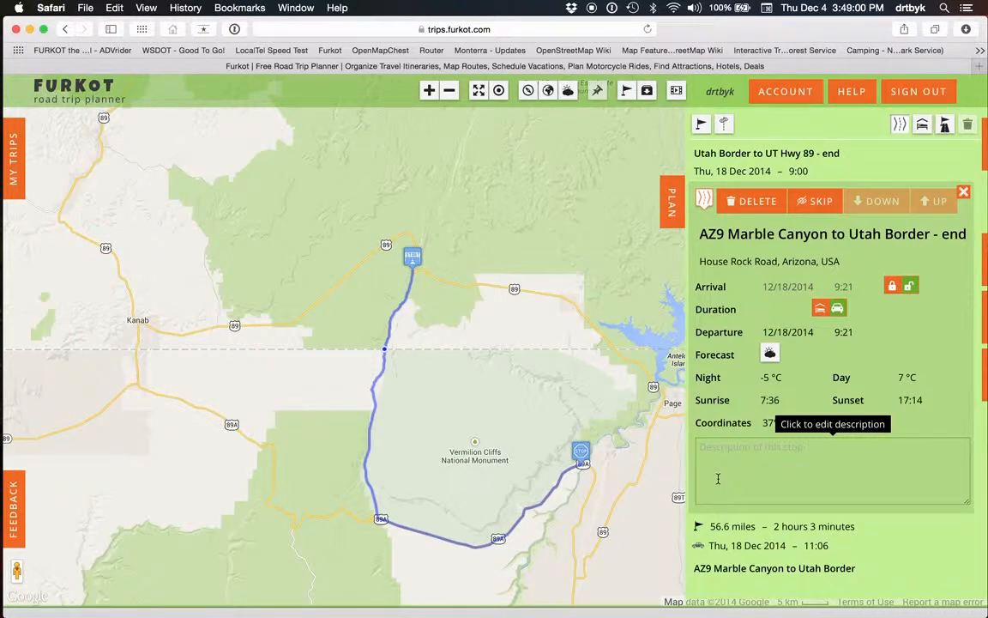
{"action": "left_click", "coordinate": [965, 190]}
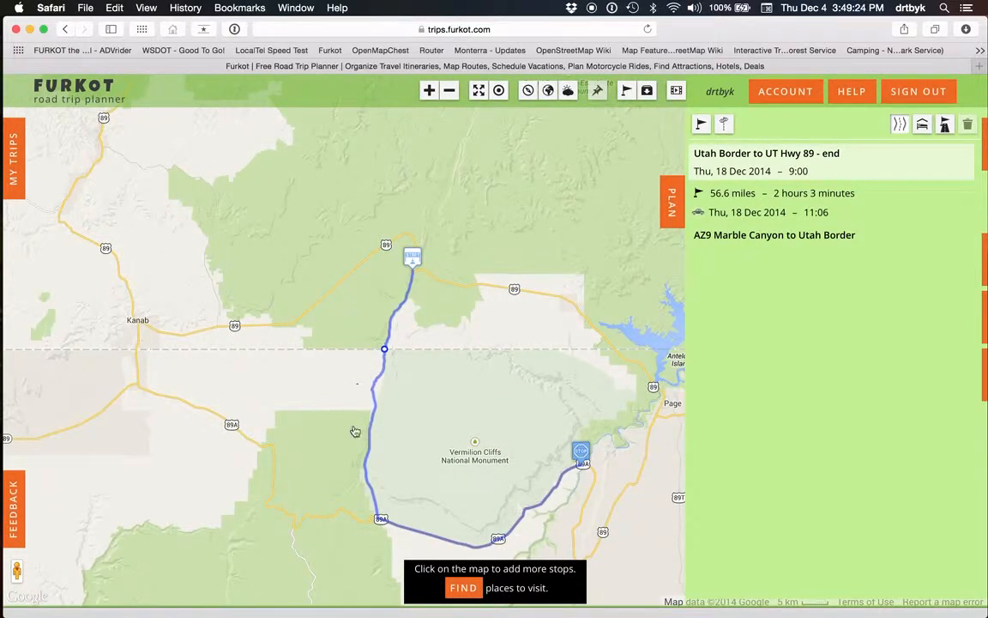
Step: Add and save a stop on the route where House Rock Road meets Highway 89A, keeping the suggested name
{"action": "left_click_drag", "start_coordinate": [317, 385], "coordinate": [305, 309]}
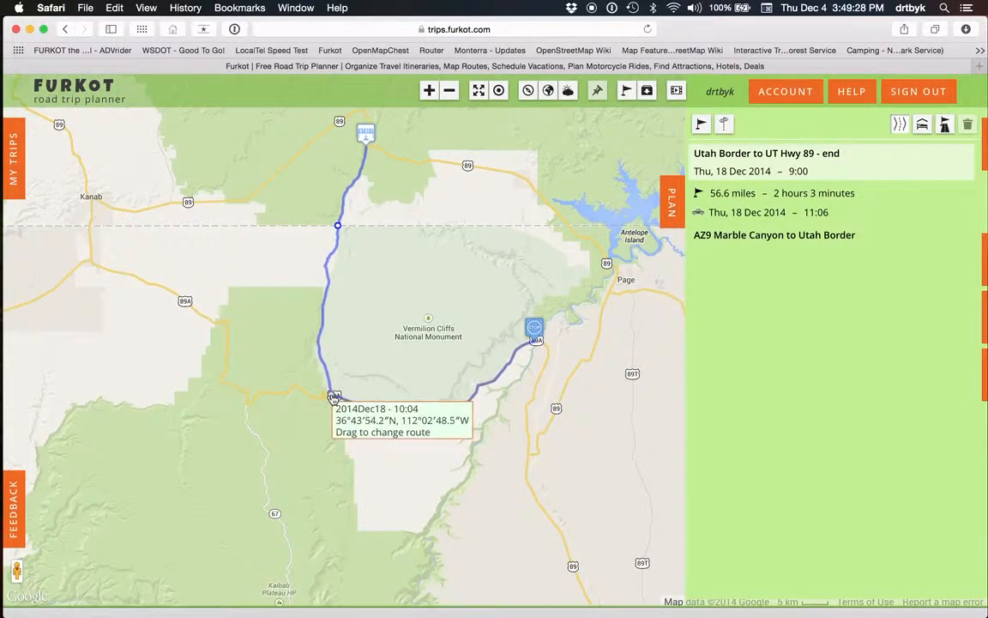
{"action": "scroll", "coordinate": [332, 399], "scroll_direction": "up", "scroll_amount": 5}
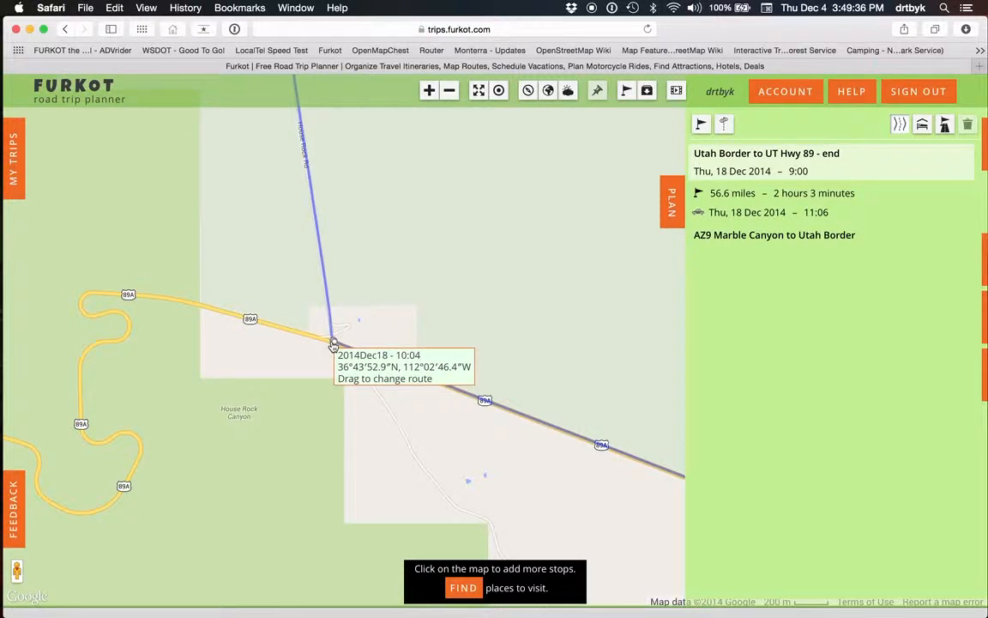
{"action": "left_click", "coordinate": [333, 345]}
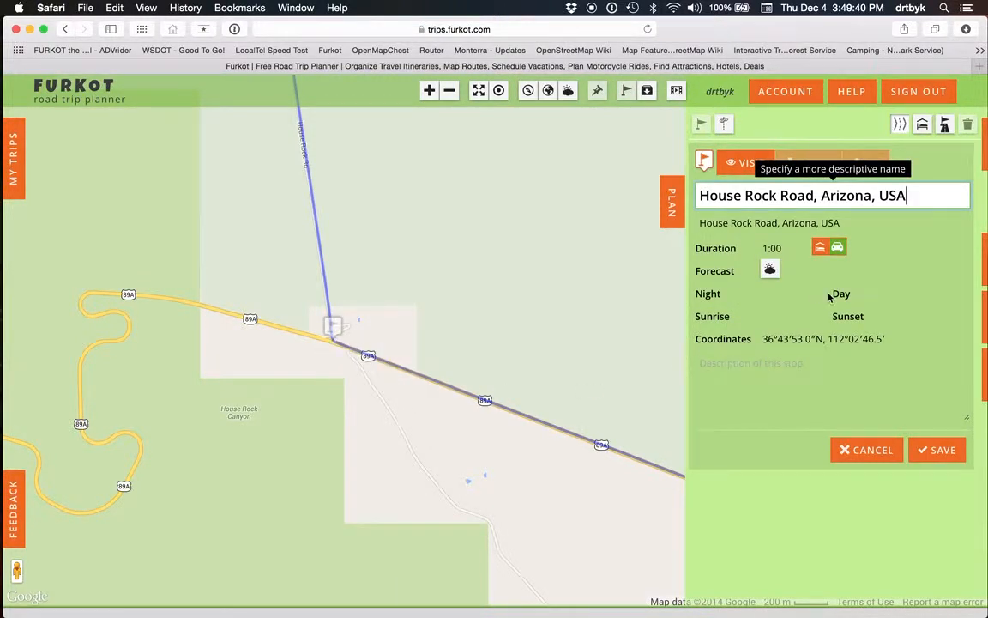
{"action": "left_click", "coordinate": [942, 450]}
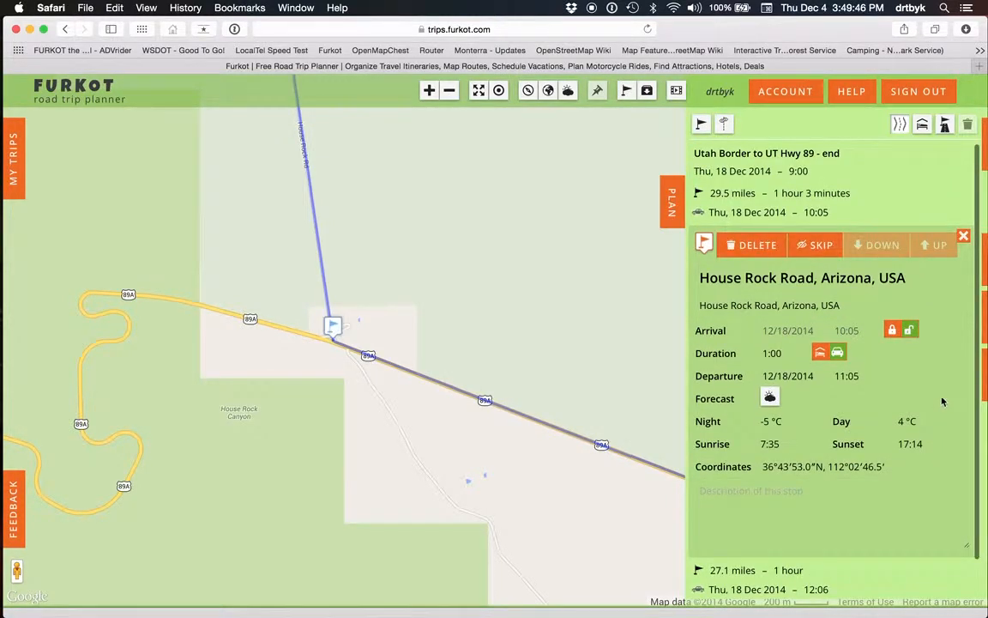
{"action": "left_click", "coordinate": [963, 236]}
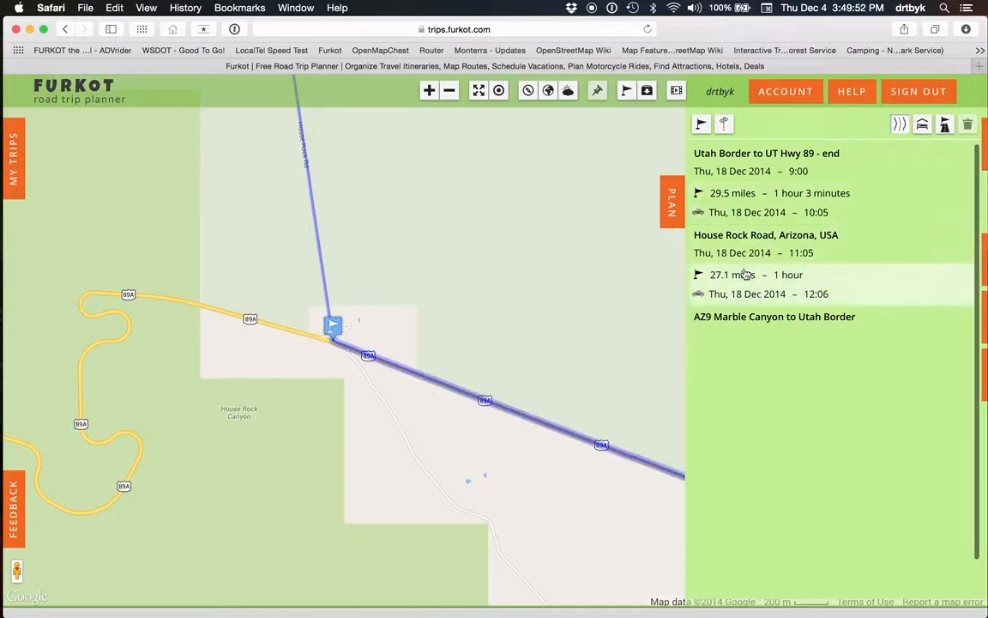
Step: Examine the route along House Rock Road and Highway 89A and the details of the final Marble Canyon stop
{"action": "mouse_move", "coordinate": [724, 246]}
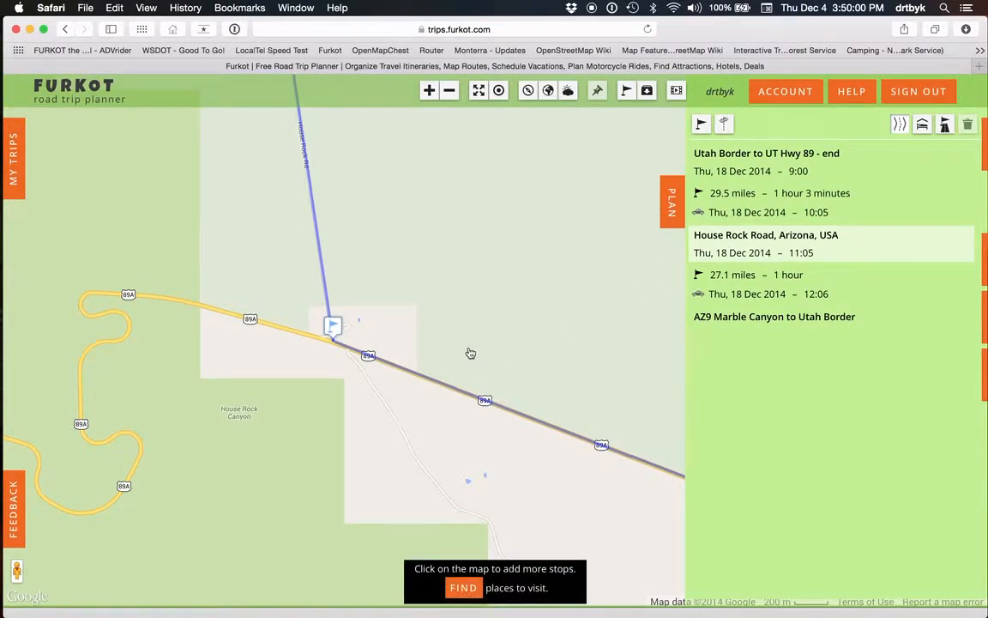
{"action": "scroll", "coordinate": [470, 353], "scroll_direction": "down", "scroll_amount": 2}
{"action": "left_click_drag", "start_coordinate": [498, 279], "coordinate": [468, 610]}
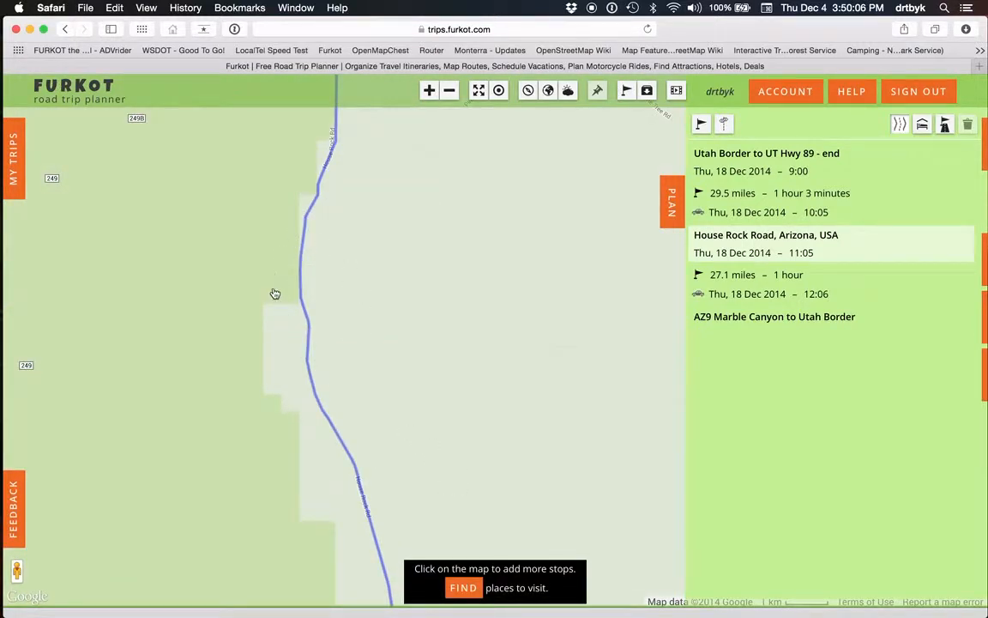
{"action": "left_click_drag", "start_coordinate": [479, 374], "coordinate": [448, 158]}
{"action": "left_click_drag", "start_coordinate": [518, 374], "coordinate": [441, 212]}
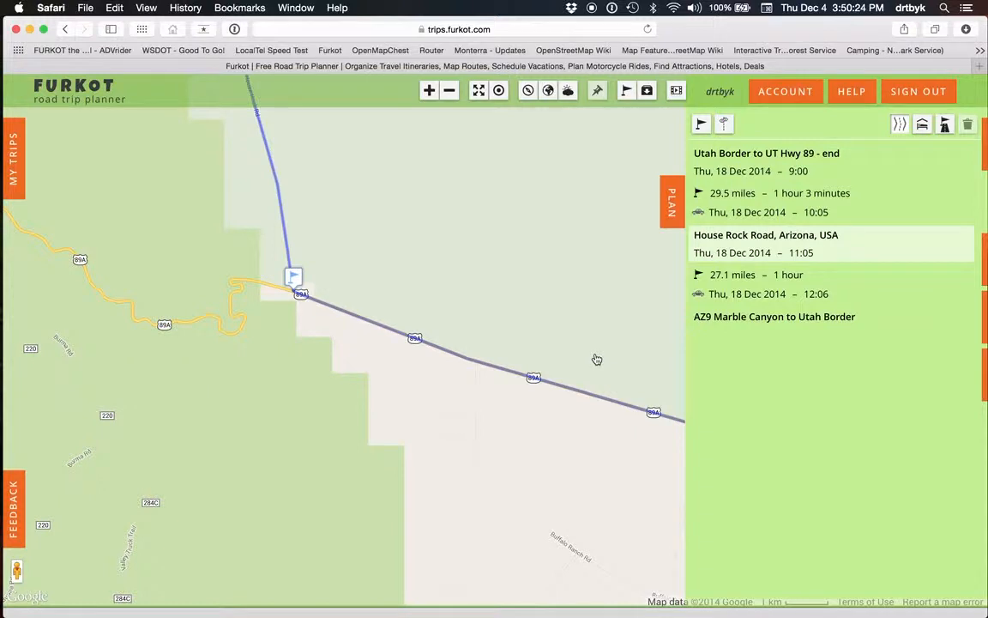
{"action": "left_click", "coordinate": [718, 323]}
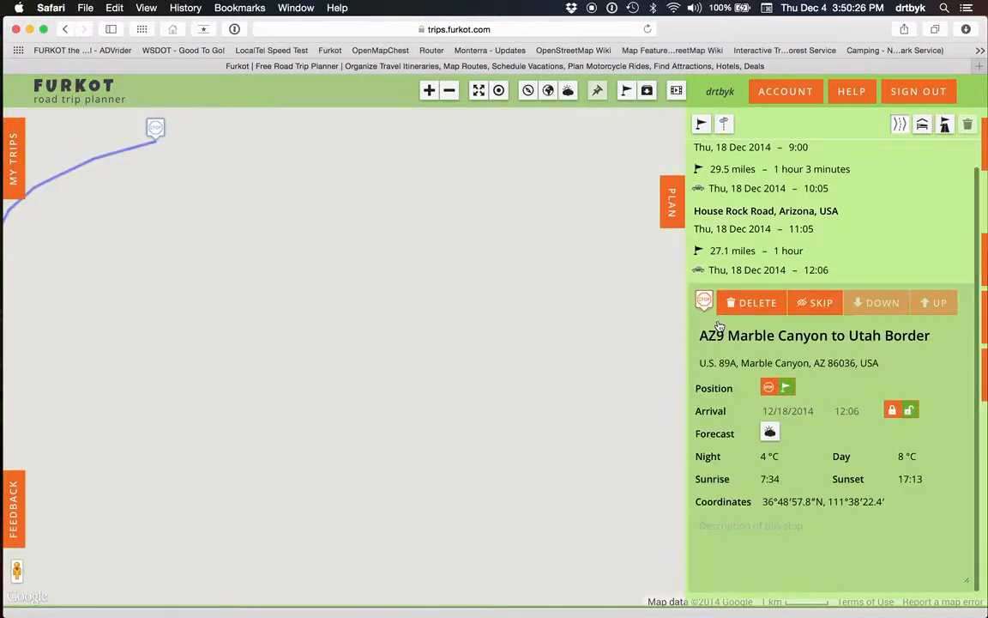
{"action": "scroll", "coordinate": [257, 334], "scroll_direction": "down", "scroll_amount": 1}
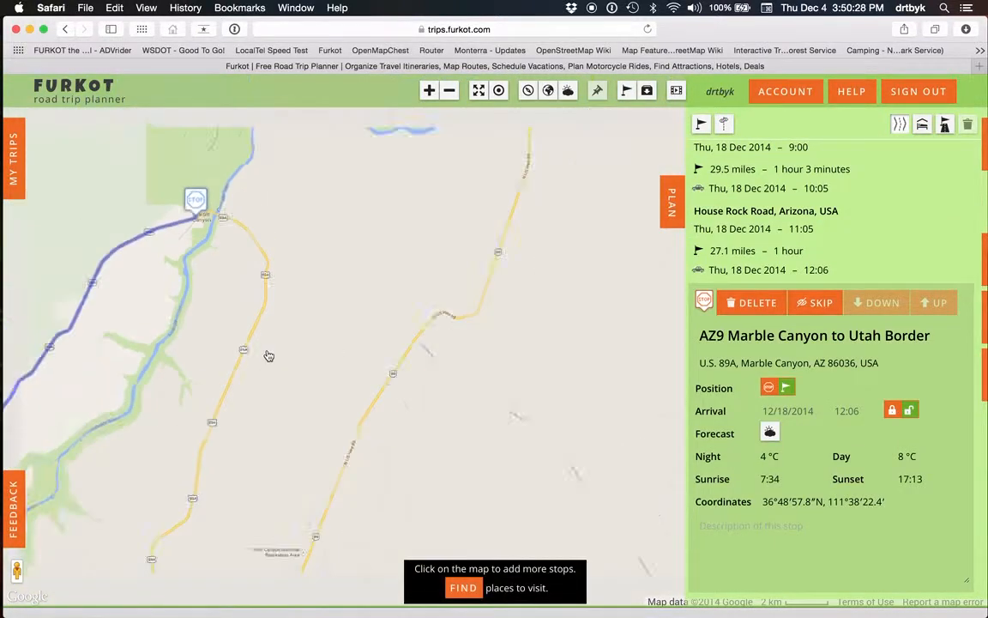
{"action": "scroll", "coordinate": [269, 355], "scroll_direction": "down", "scroll_amount": 2}
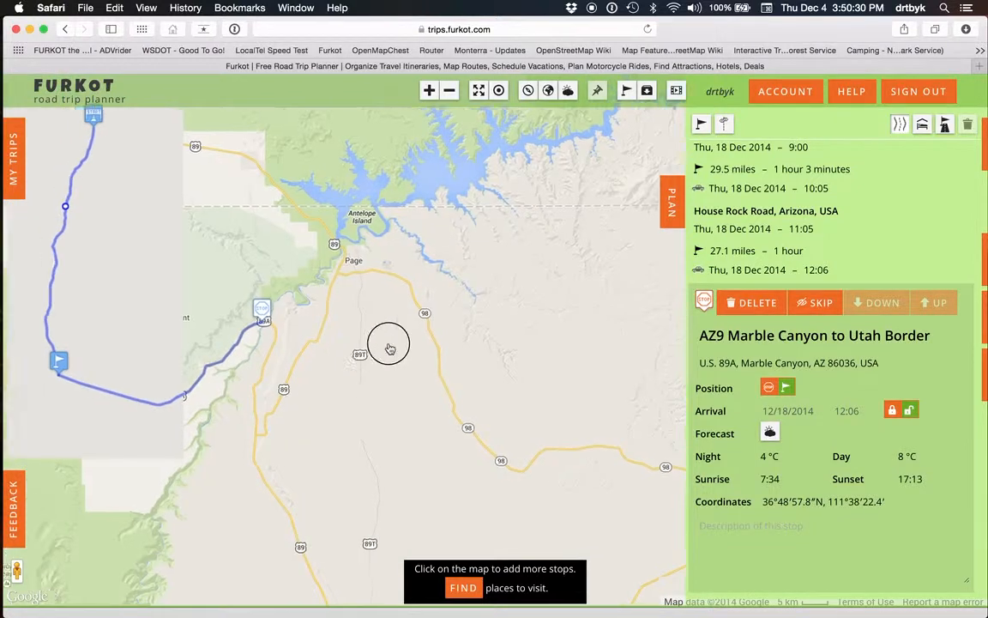
{"action": "left_click_drag", "start_coordinate": [389, 347], "coordinate": [609, 305]}
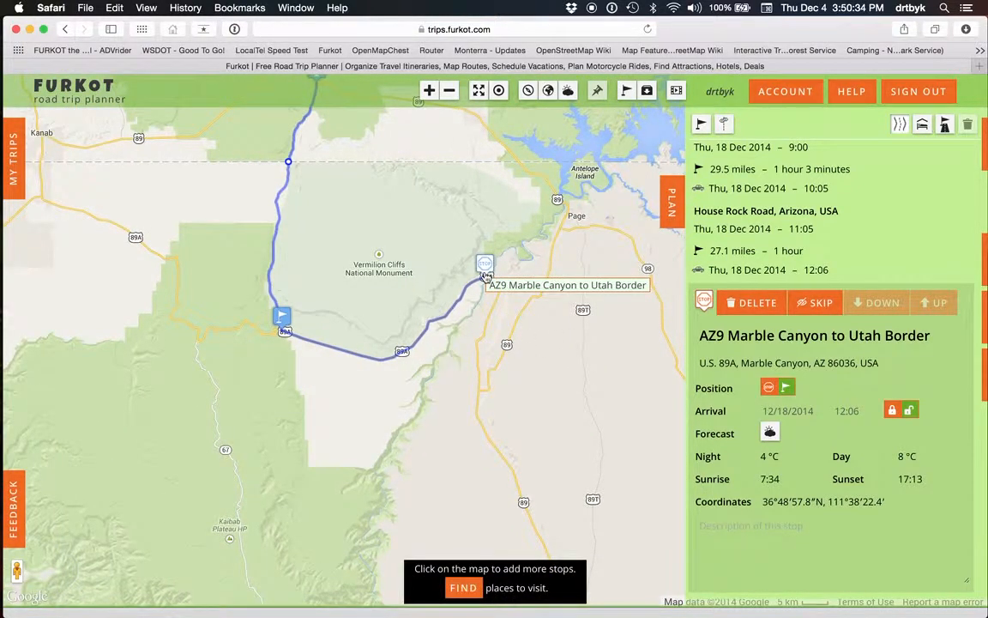
{"action": "mouse_move", "coordinate": [485, 275]}
{"action": "left_mouse_down"}
{"action": "mouse_move", "coordinate": [490, 302]}
{"action": "mouse_move", "coordinate": [454, 281]}
{"action": "left_mouse_up"}
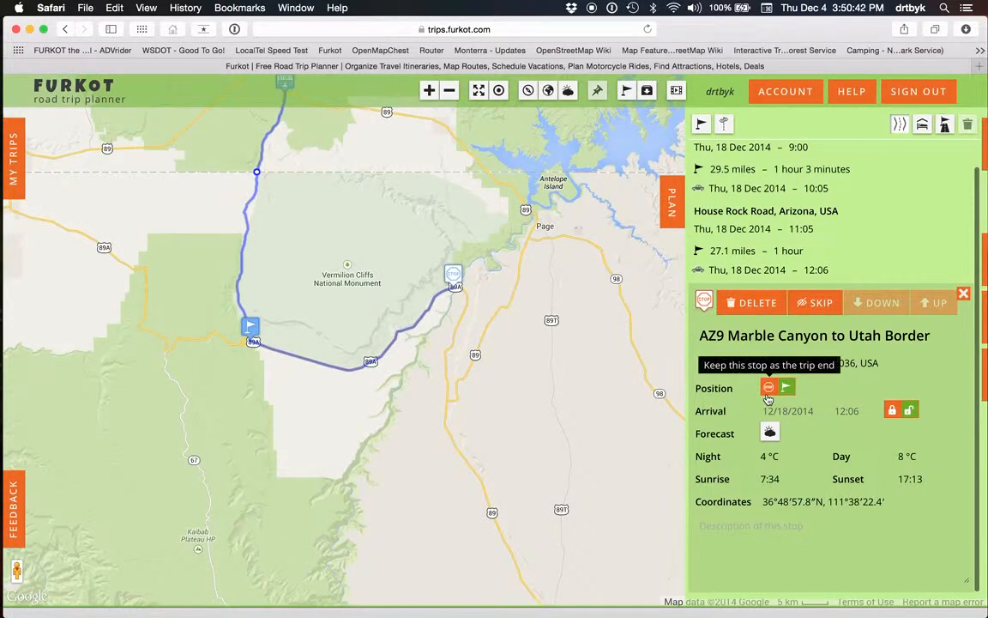
{"action": "left_click", "coordinate": [964, 295]}
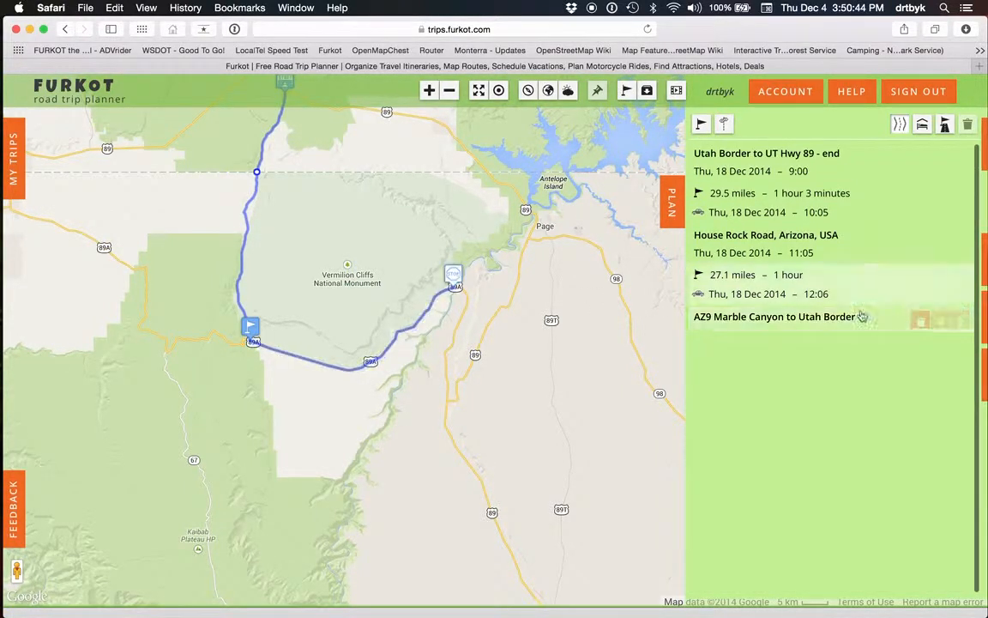
Step: Unlock the routing of the leg from House Rock Road to the final Marble Canyon stop
{"action": "left_click", "coordinate": [764, 331]}
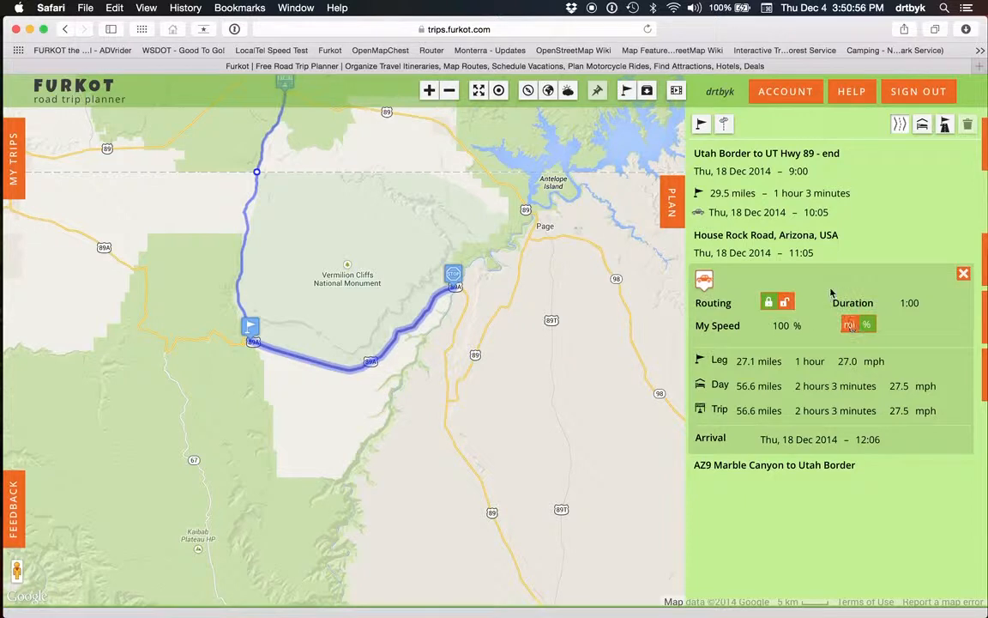
{"action": "left_click", "coordinate": [768, 301]}
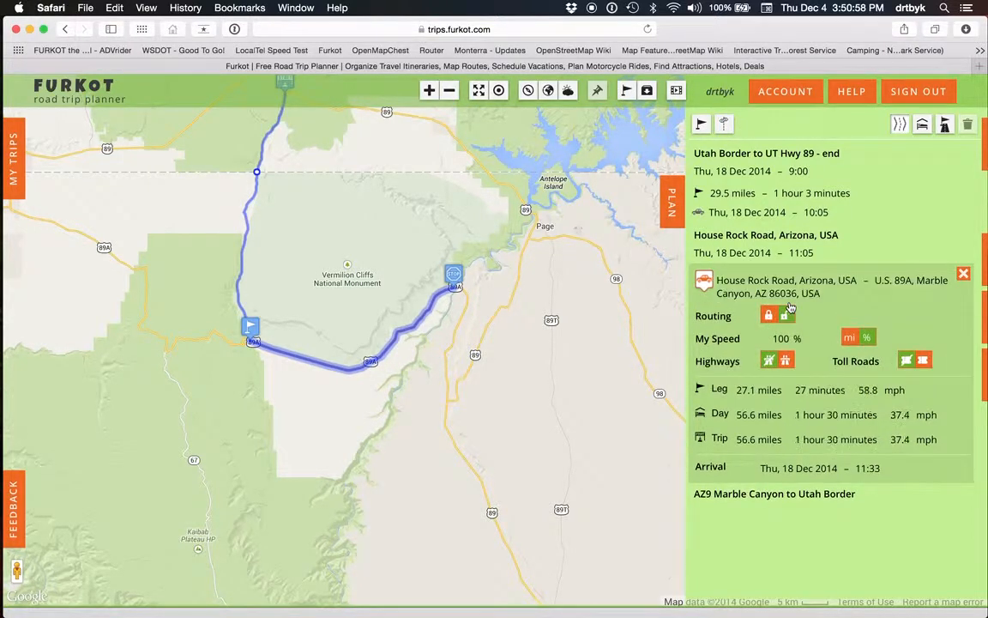
{"action": "left_click", "coordinate": [963, 273]}
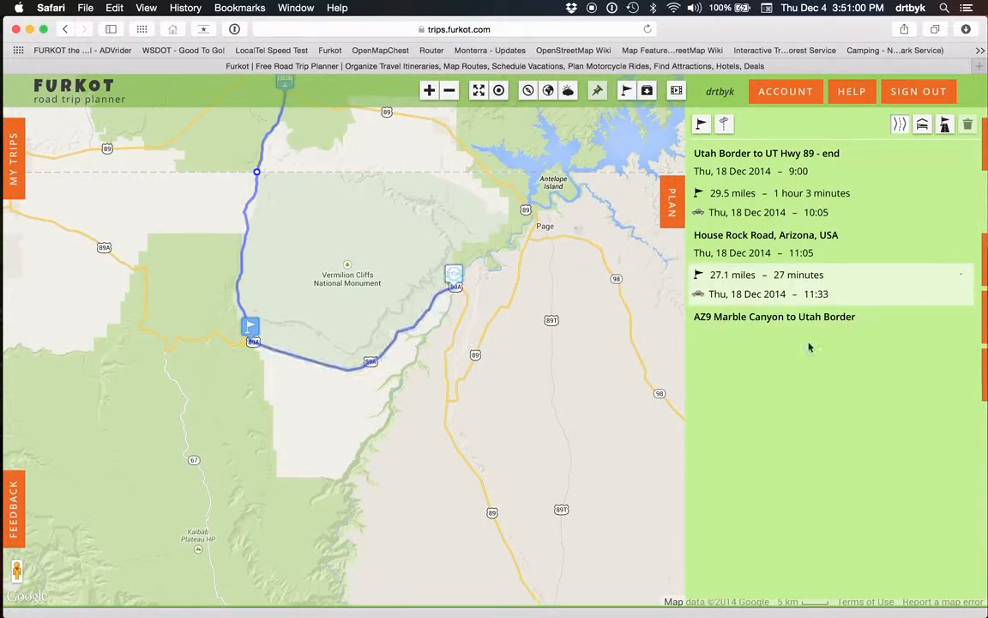
Step: Move the trip's end stop from Marble Canyon to North Rim in Grand Canyon National Park and check the rerouted leg
{"action": "mouse_move", "coordinate": [453, 279]}
{"action": "left_mouse_down"}
{"action": "mouse_move", "coordinate": [247, 536]}
{"action": "mouse_move", "coordinate": [239, 609]}
{"action": "mouse_move", "coordinate": [239, 523]}
{"action": "mouse_move", "coordinate": [245, 498]}
{"action": "mouse_move", "coordinate": [259, 499]}
{"action": "mouse_move", "coordinate": [249, 511]}
{"action": "left_mouse_up"}
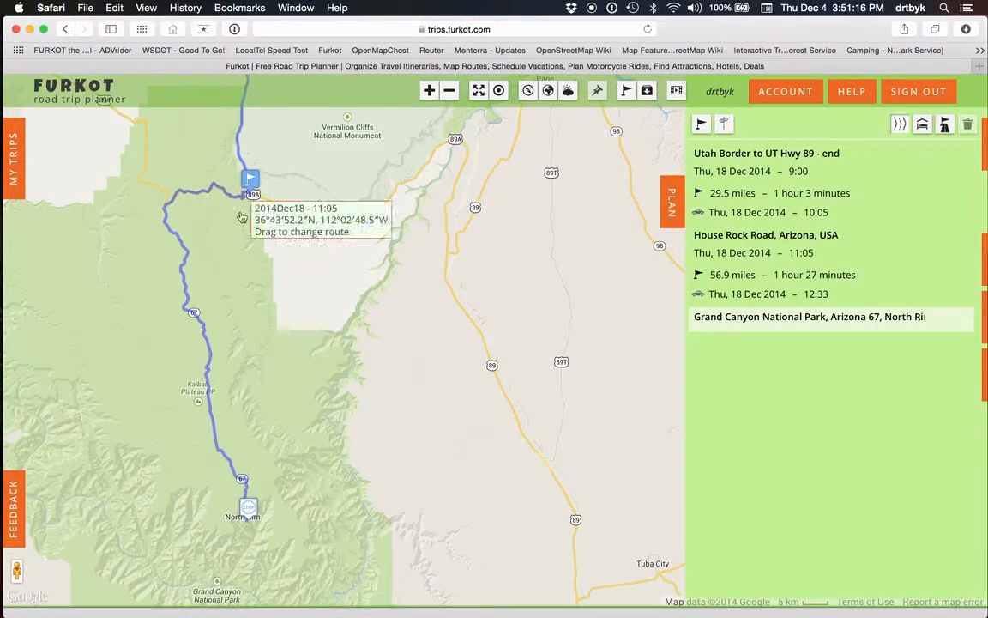
{"action": "left_click_drag", "start_coordinate": [286, 298], "coordinate": [317, 481]}
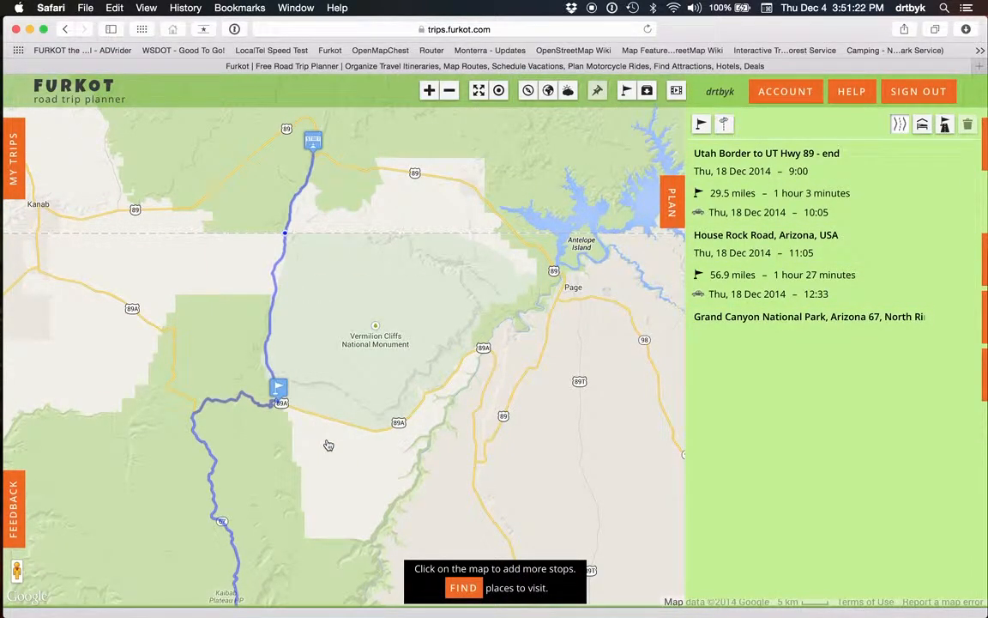
{"action": "left_click_drag", "start_coordinate": [328, 451], "coordinate": [416, 396]}
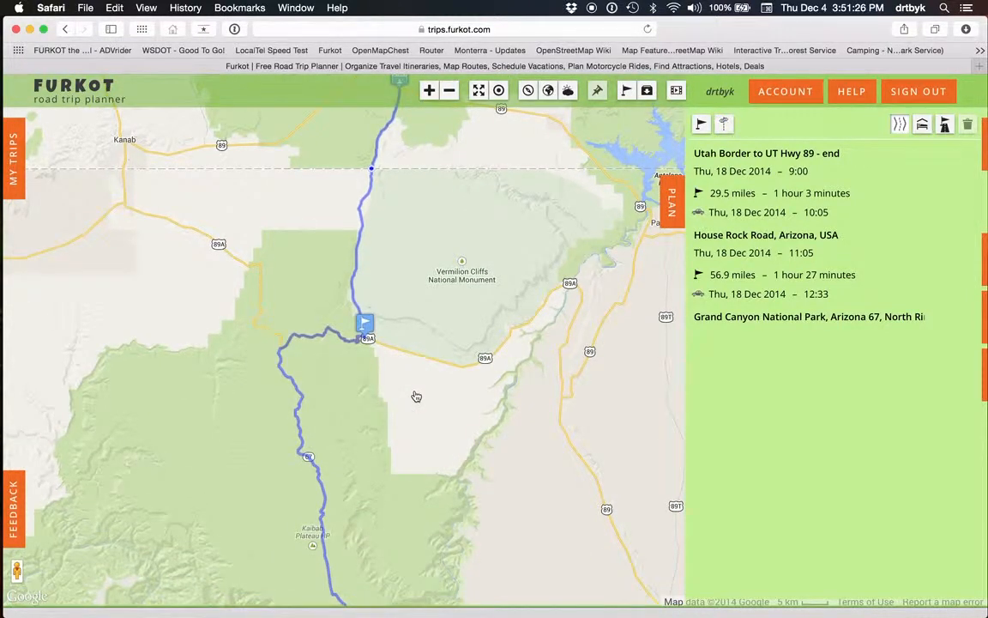